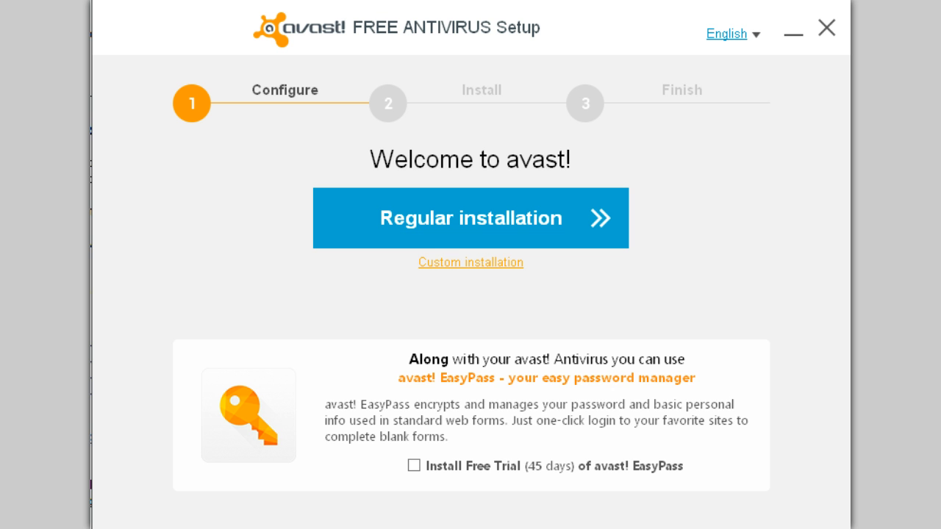
- Choose a custom installation, keeping the default path C:\Program Files\AVAST Software\Avast and the preselected shields, tools and English language
click(471, 263)
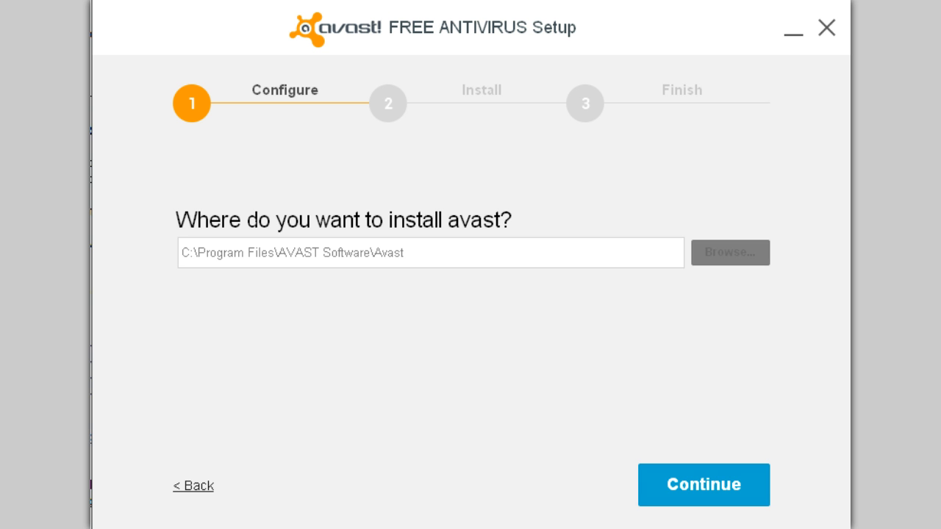
click(707, 491)
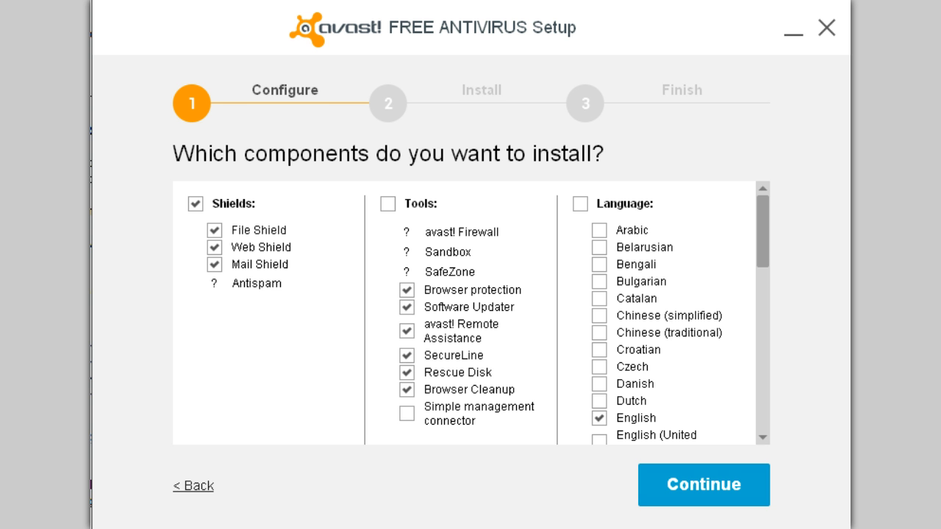
scroll(471, 313, down, 3)
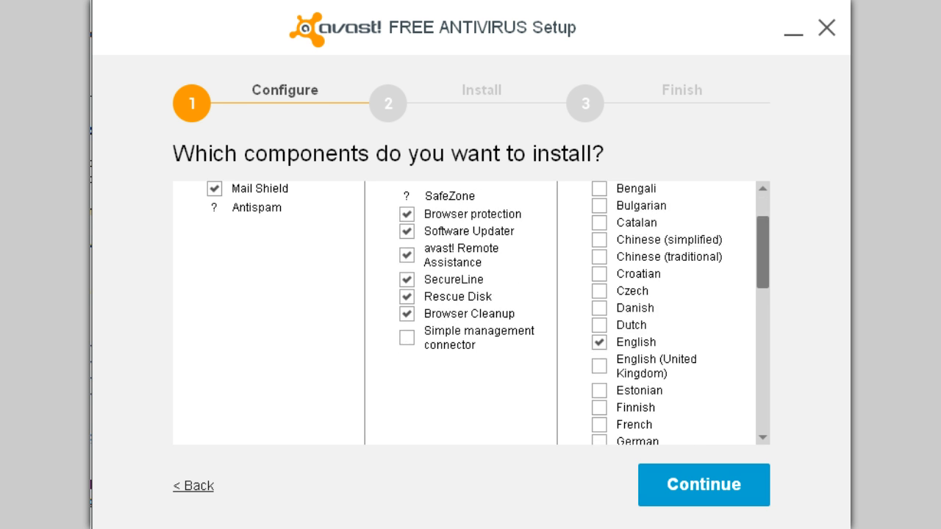
scroll(472, 313, up, 3)
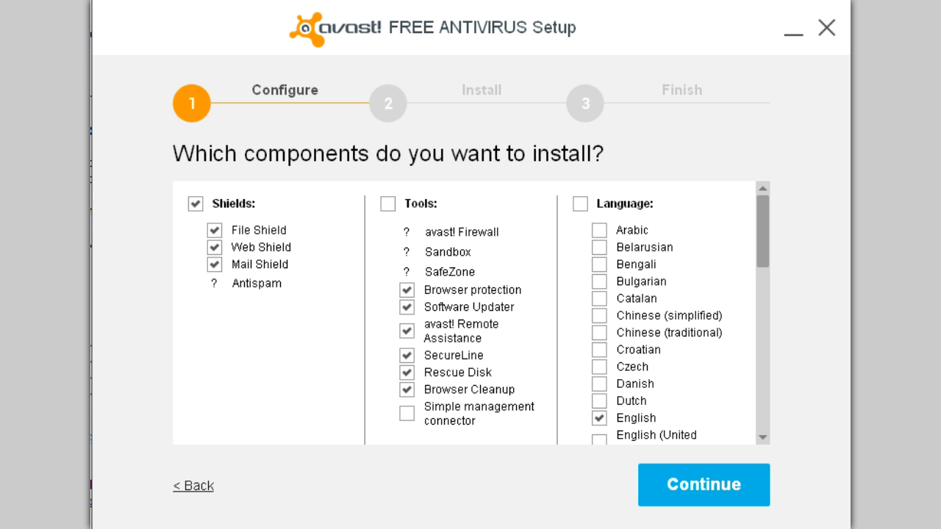
click(703, 484)
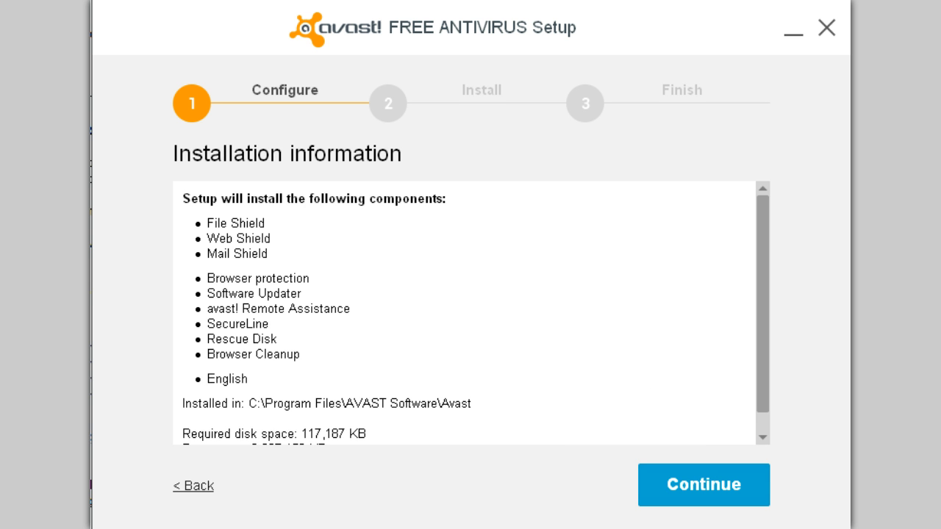
- Review the installation summary, accept it and the privacy notice, and start installing the product
scroll(471, 313, down, 1)
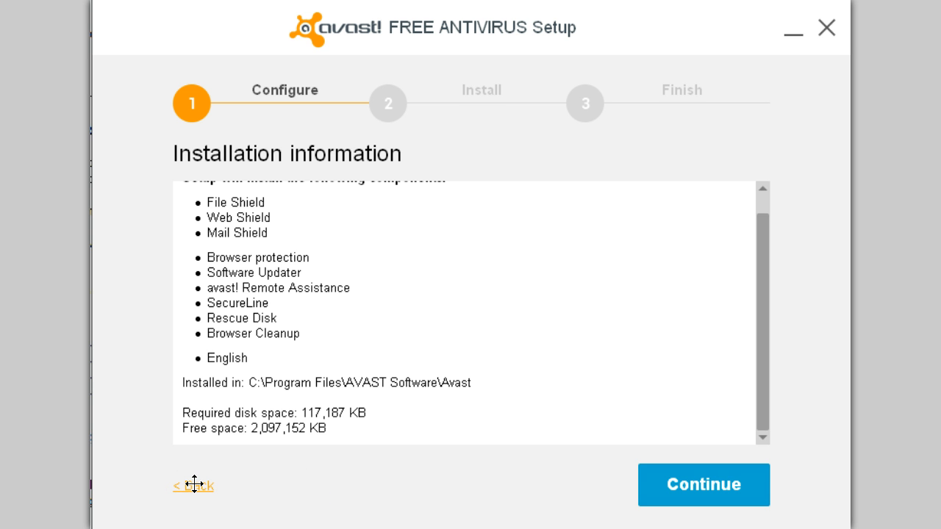
click(707, 486)
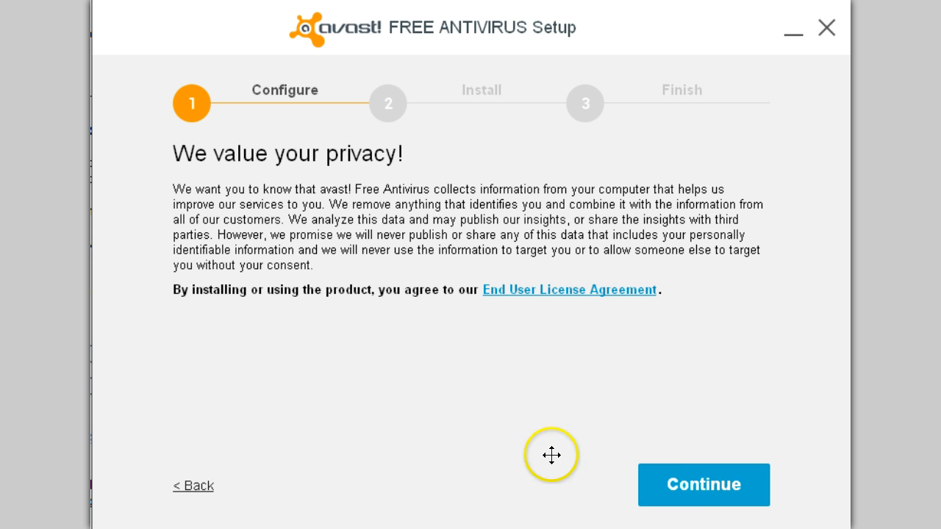
click(711, 487)
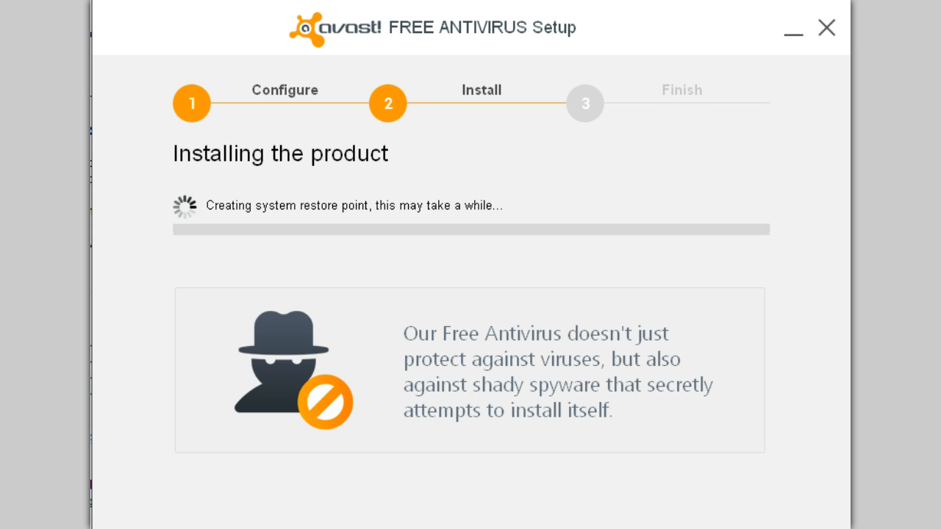
click(358, 505)
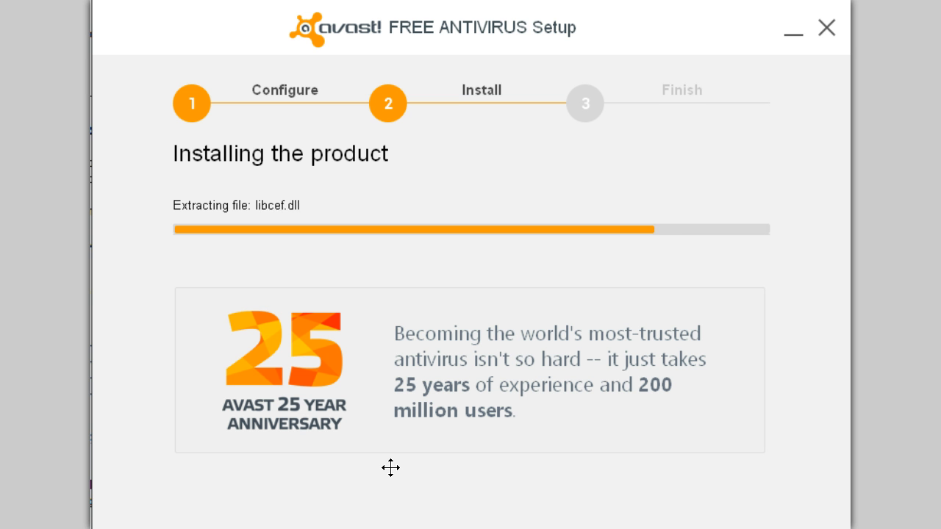
click(404, 464)
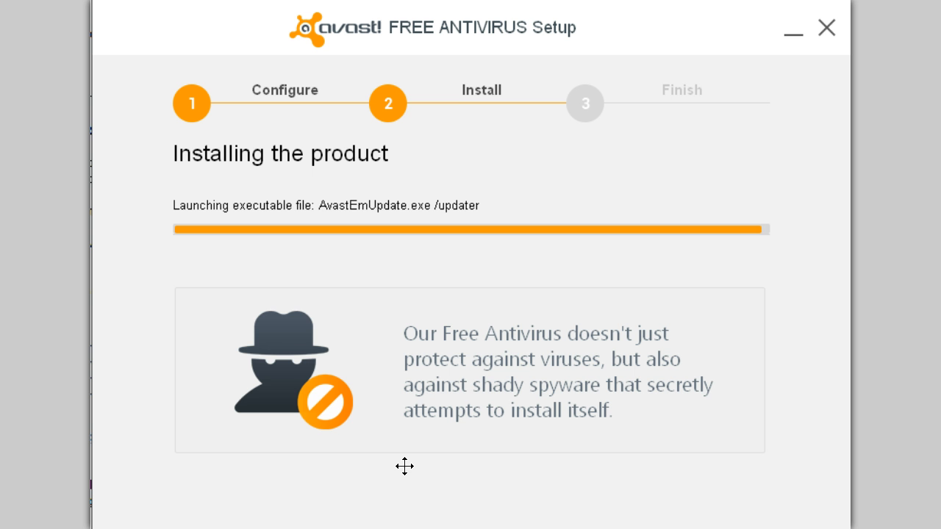
click(487, 495)
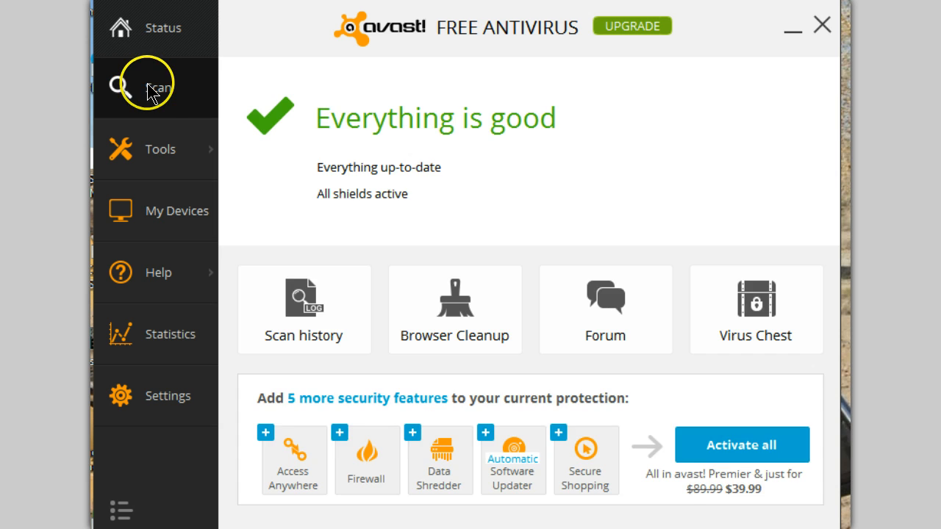
- View the Scan page, open the Software Updater and review the update status of the installed programs
click(161, 94)
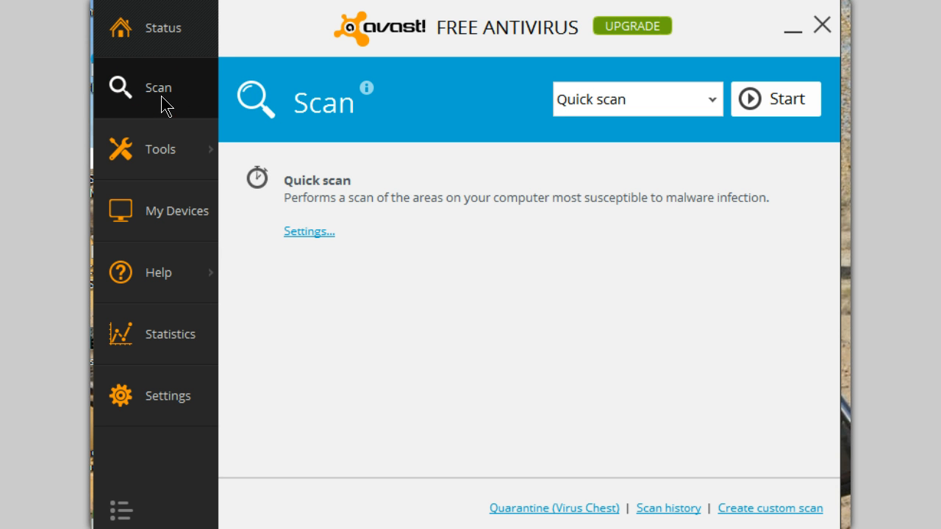
click(166, 150)
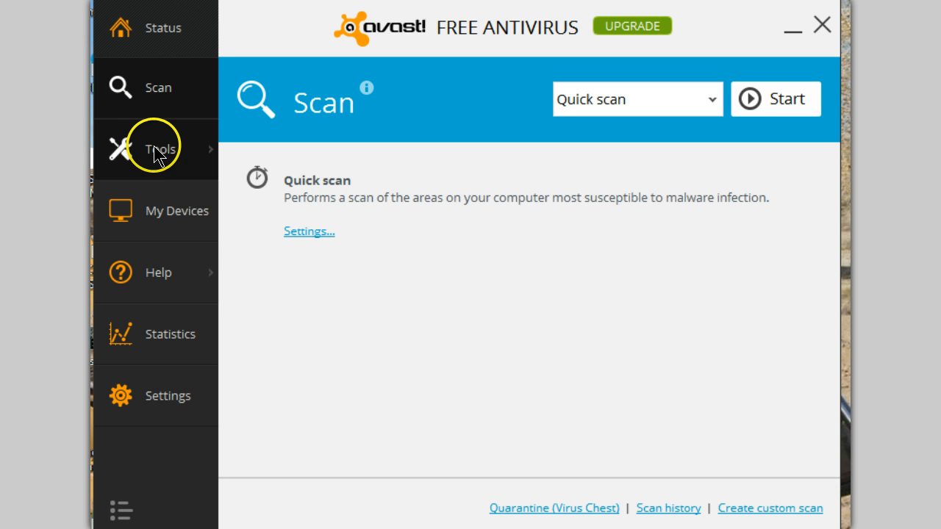
click(294, 22)
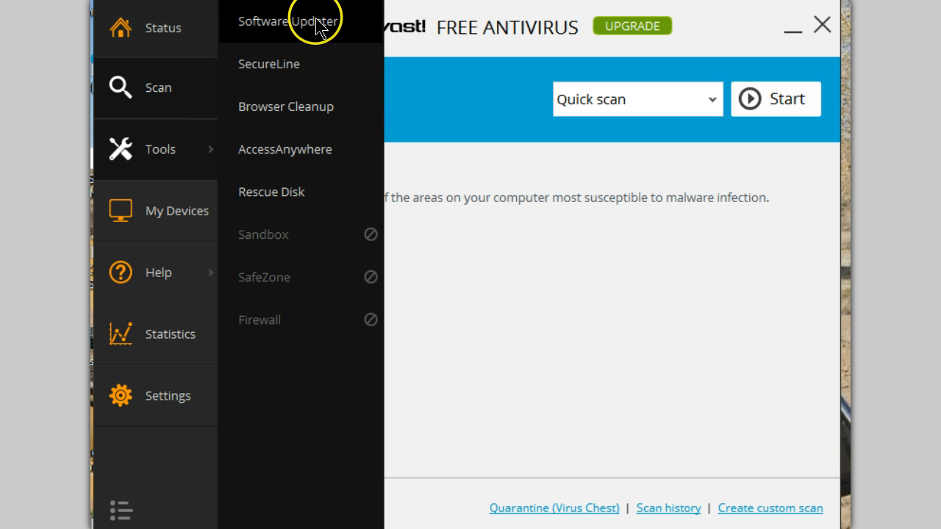
click(294, 23)
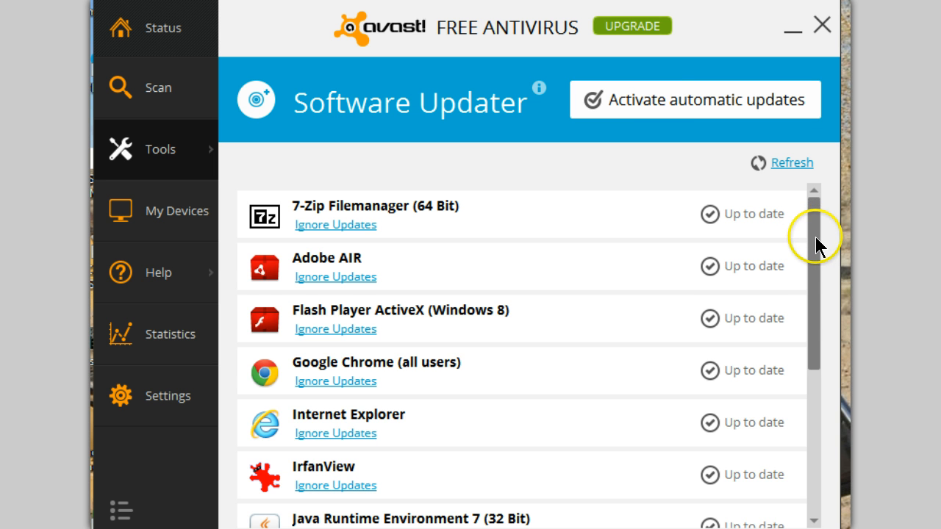
drag(815, 236, 825, 283)
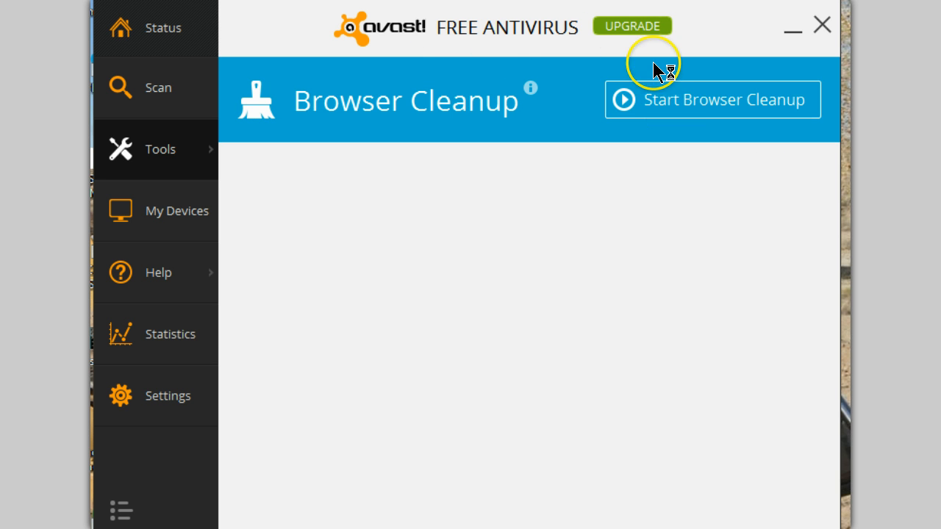
- Start Browser Cleanup, check the detected add-ons for Internet Explorer, Mozilla Firefox and Google Chrome, and close it
click(616, 109)
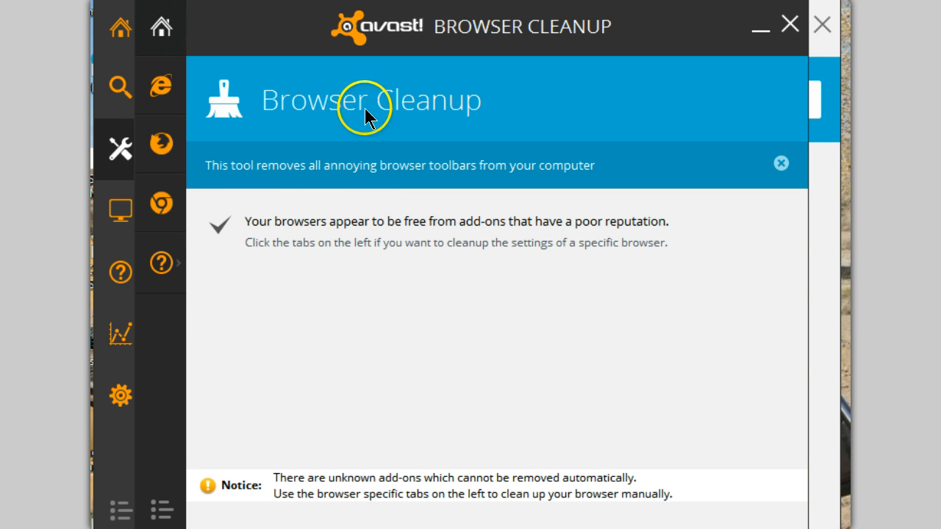
click(161, 90)
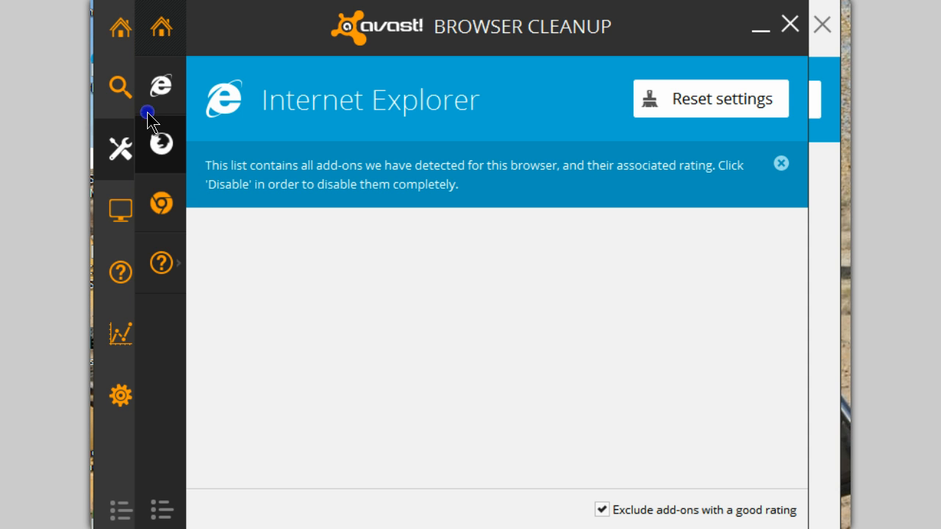
click(158, 147)
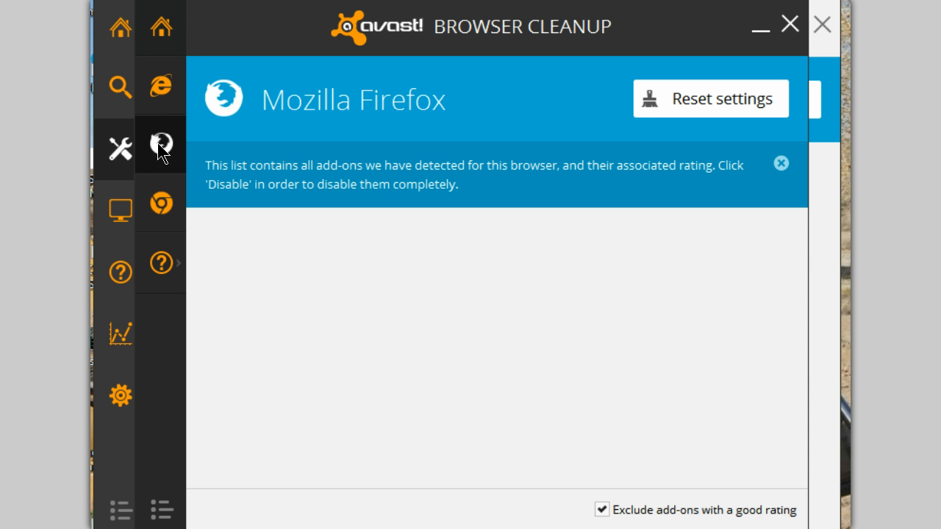
click(168, 213)
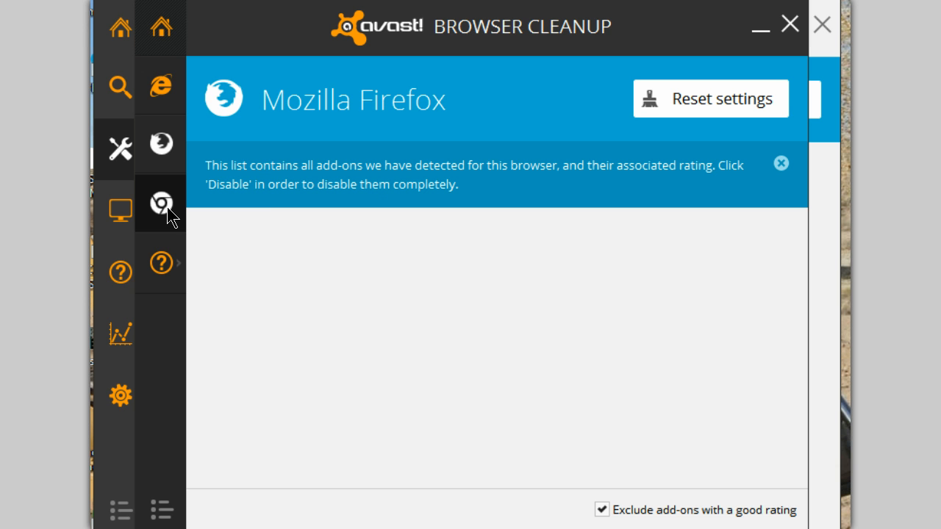
click(168, 215)
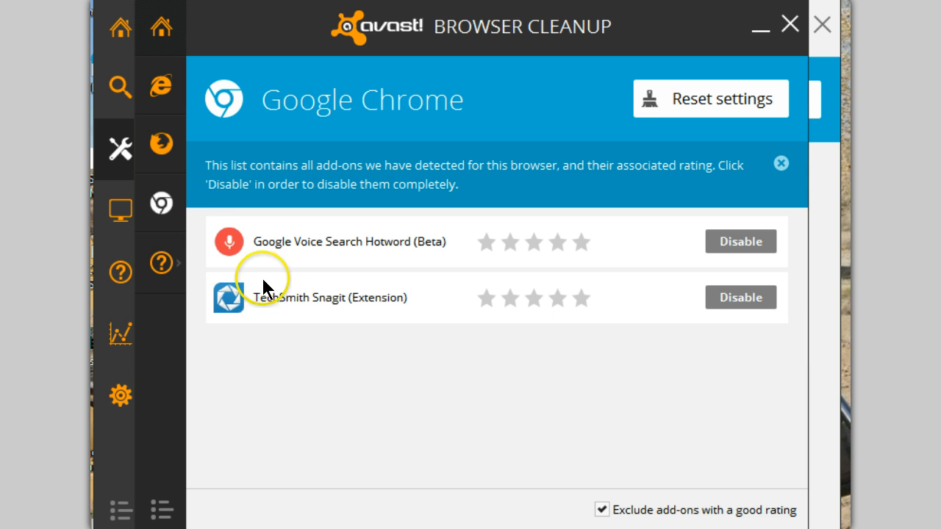
key(Escape)
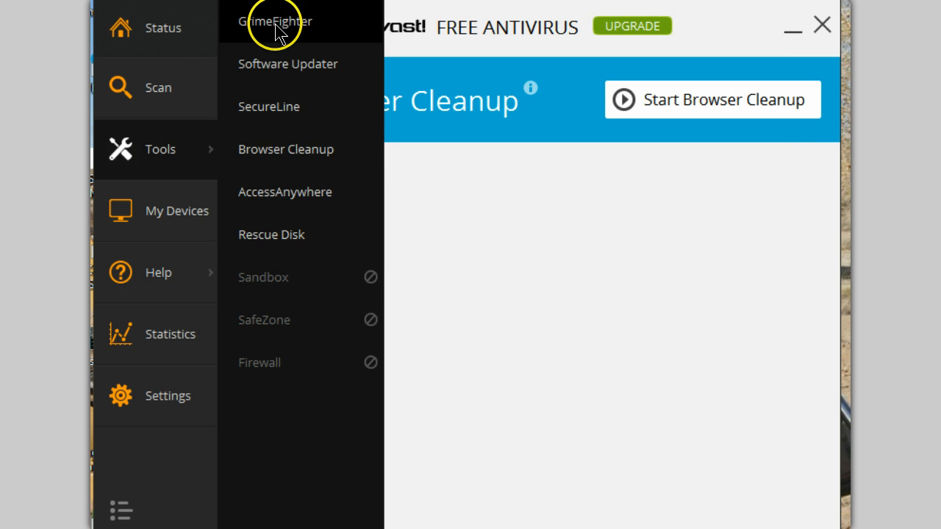
- Open GrimeFighter and read through its whole list of suggested PC optimizations
click(276, 23)
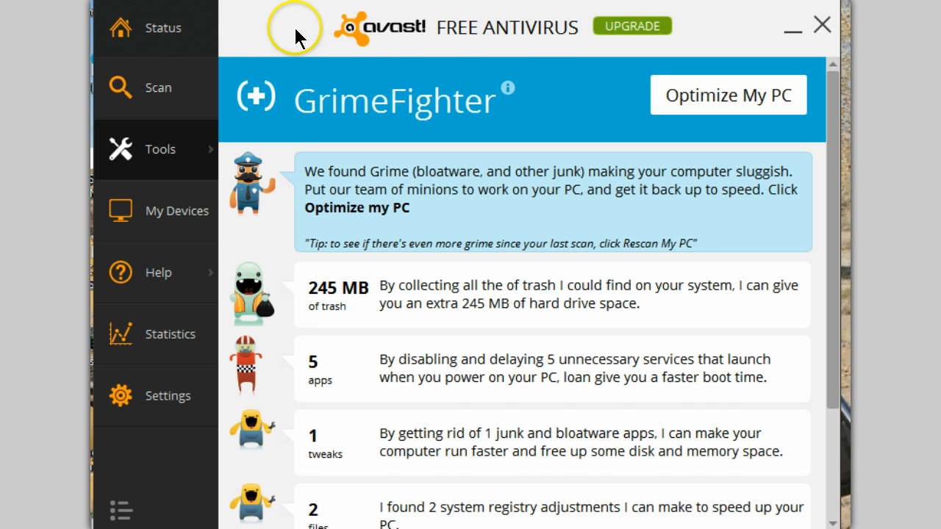
drag(842, 175, 845, 294)
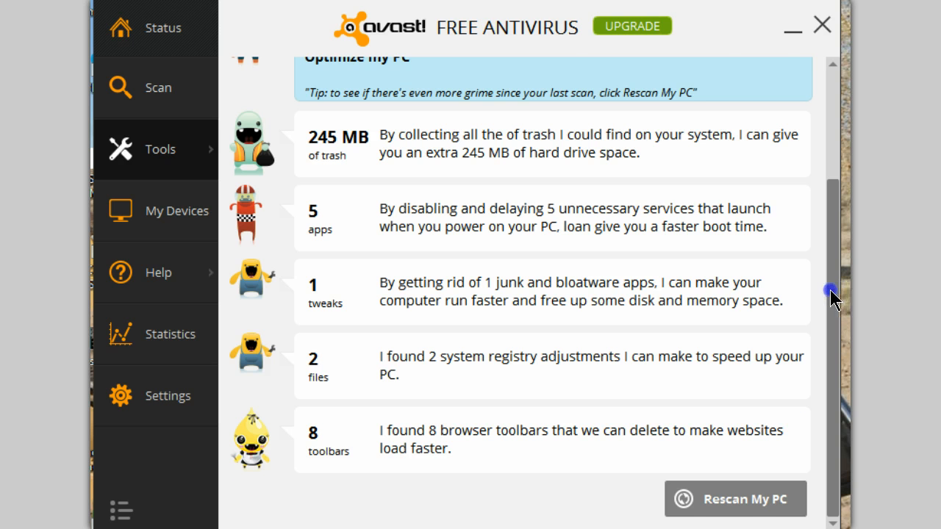
drag(844, 291, 843, 185)
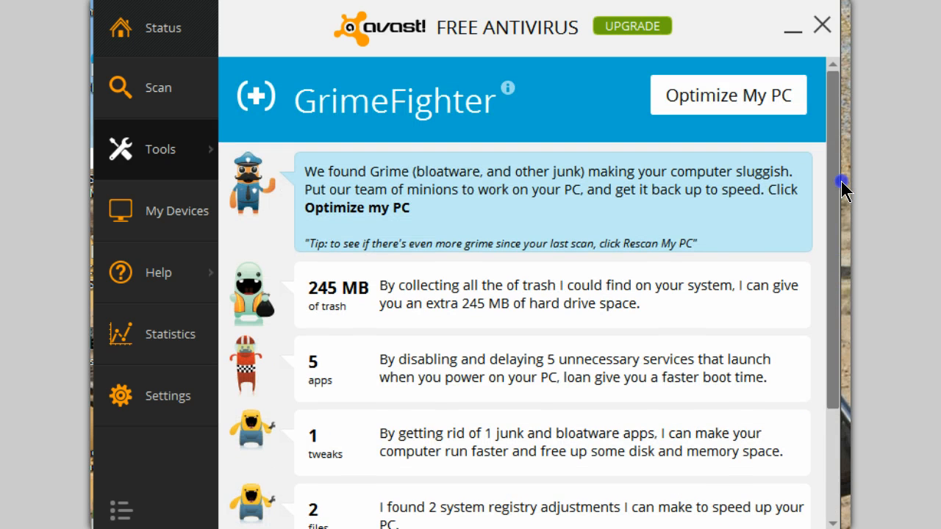
drag(843, 184, 846, 244)
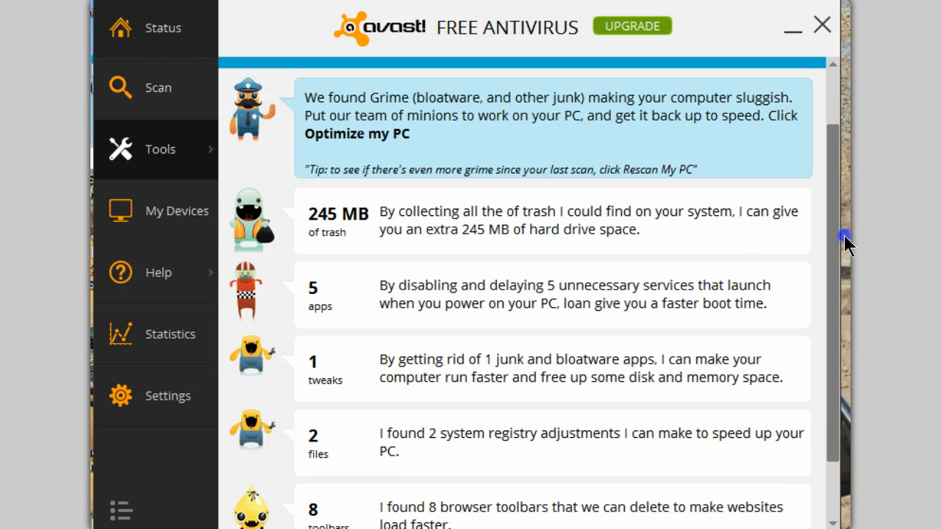
drag(846, 245, 845, 300)
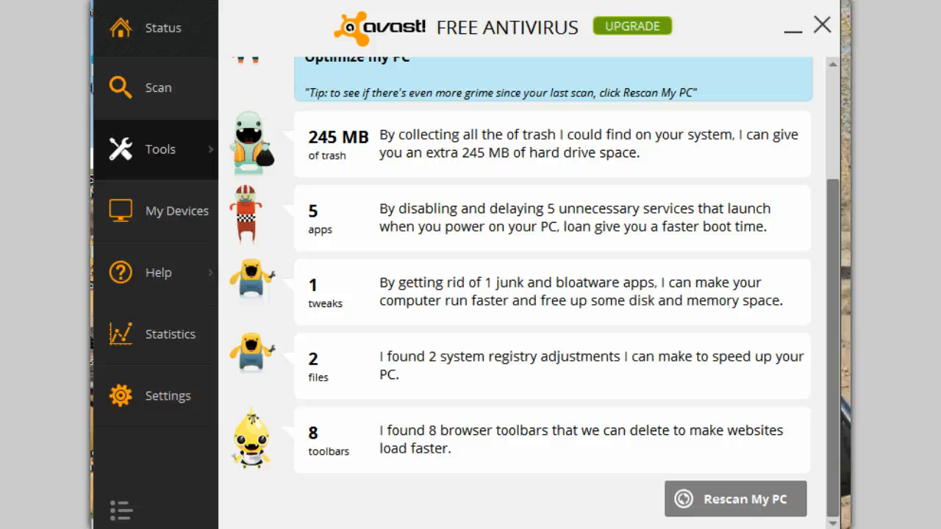
drag(837, 451, 842, 326)
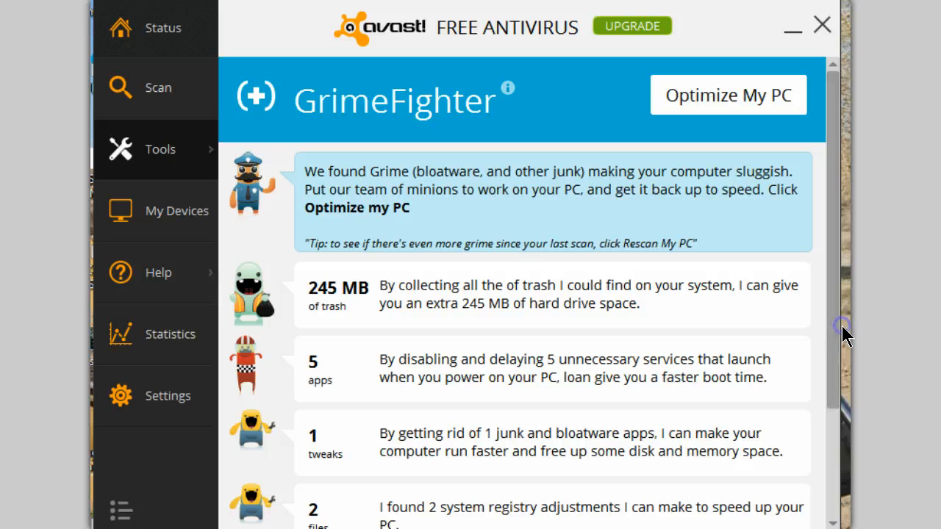
- Open the statistics, view the component status, and check the Virus Chest contents before closing the chest
click(213, 155)
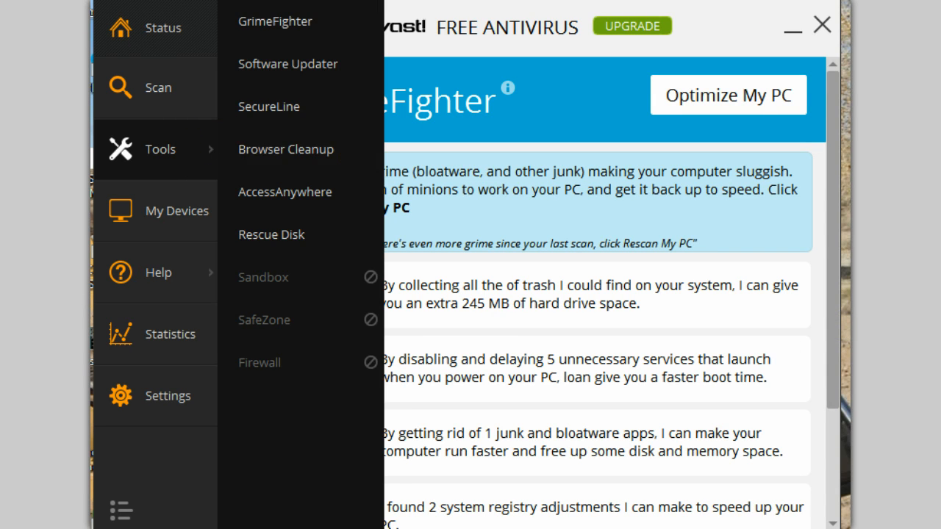
click(141, 336)
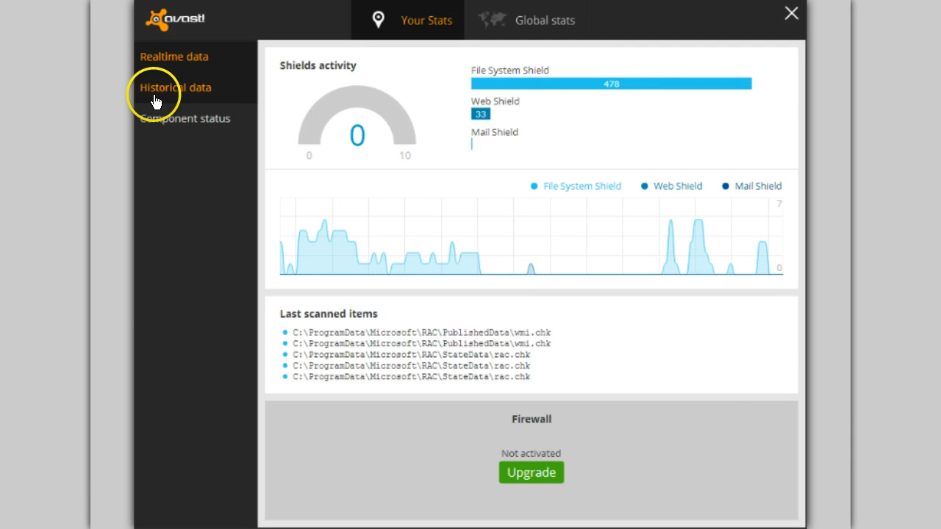
click(168, 128)
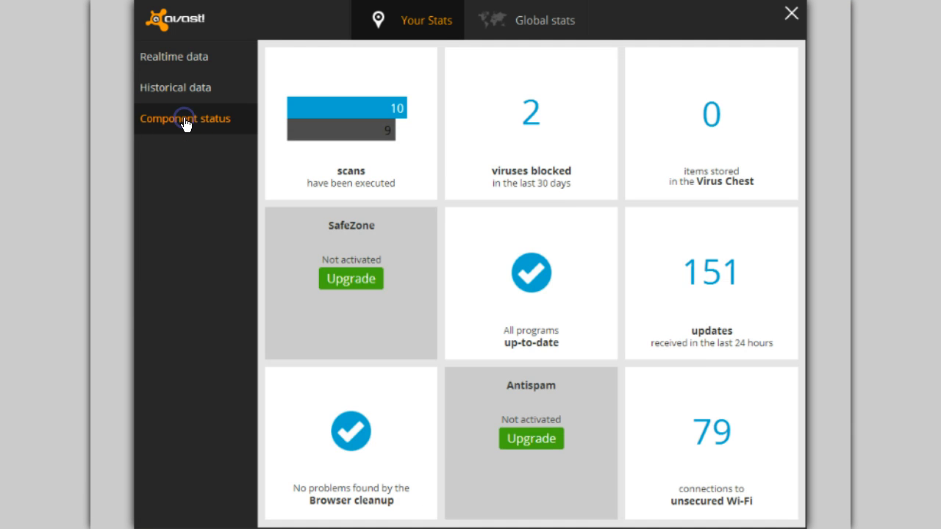
click(706, 96)
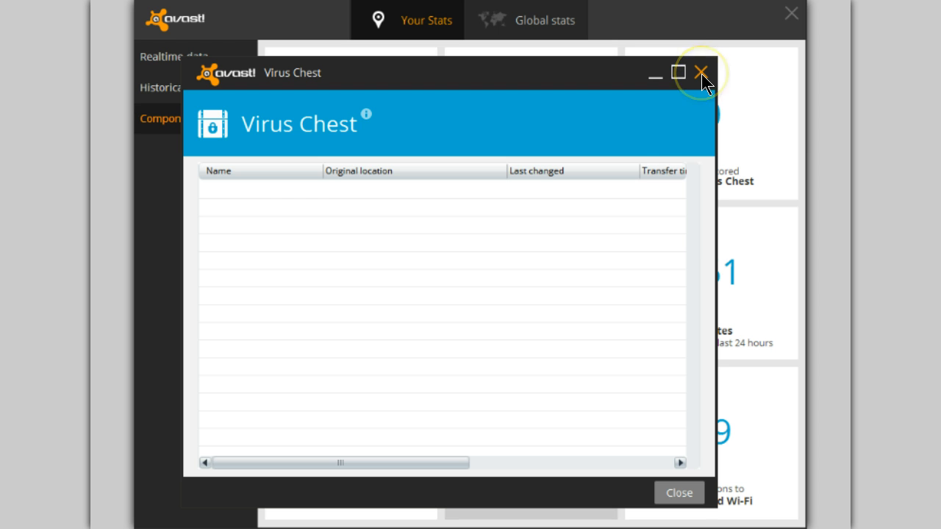
click(700, 72)
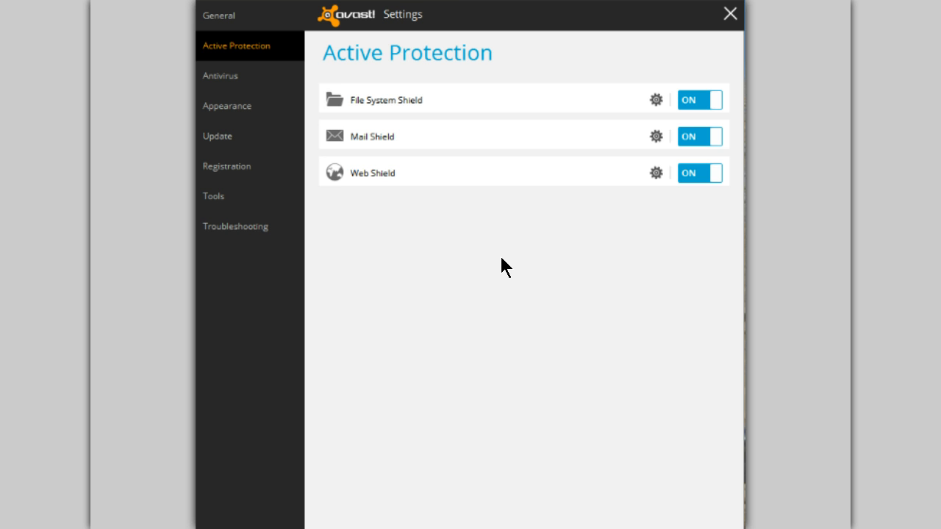
- Examine the Antivirus settings, including reputation services, DeepScreen, Hardened mode and exclusions
click(214, 78)
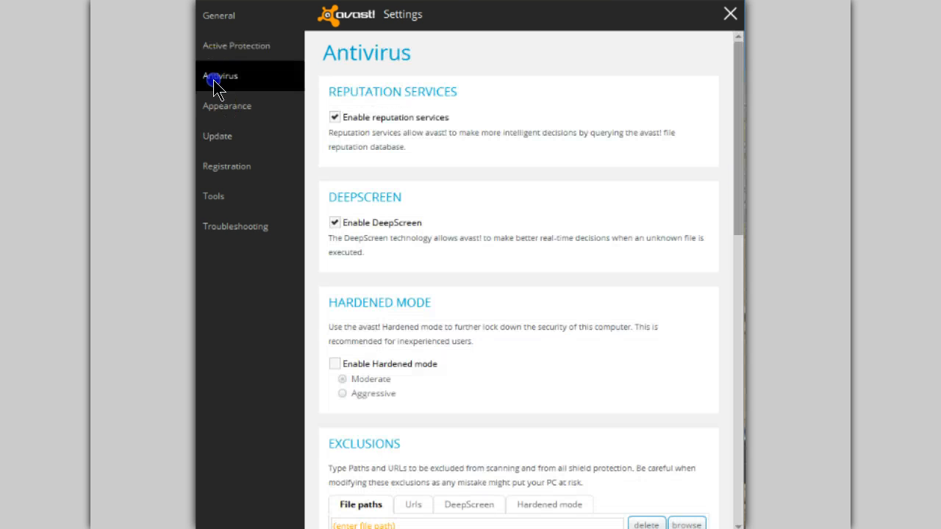
click(505, 49)
drag(736, 112, 736, 112)
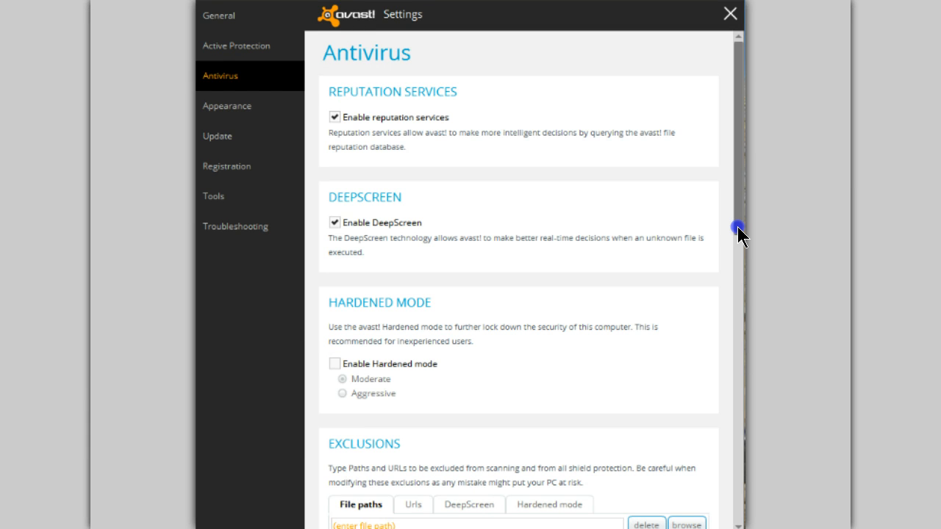
- Examine the rest of the Antivirus settings, from the exclusions through the special scans to the alerts
drag(737, 227, 737, 304)
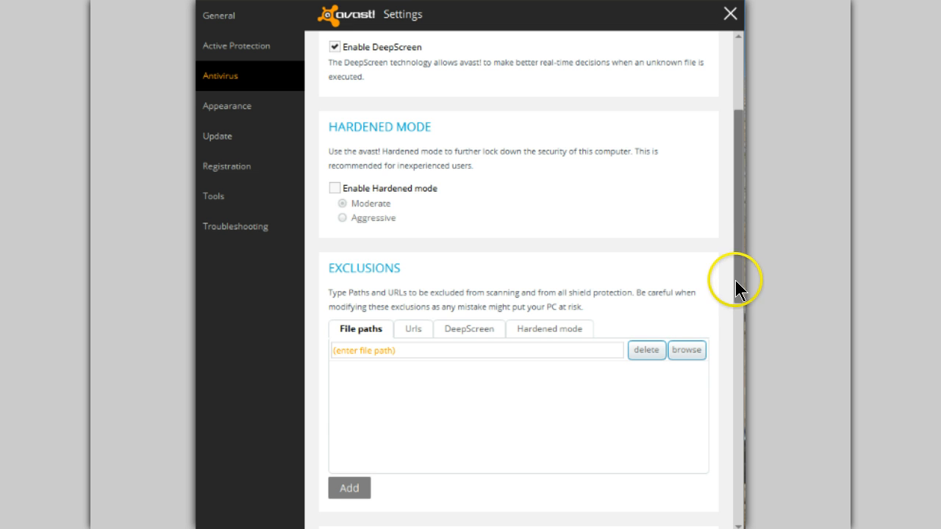
drag(735, 280, 742, 398)
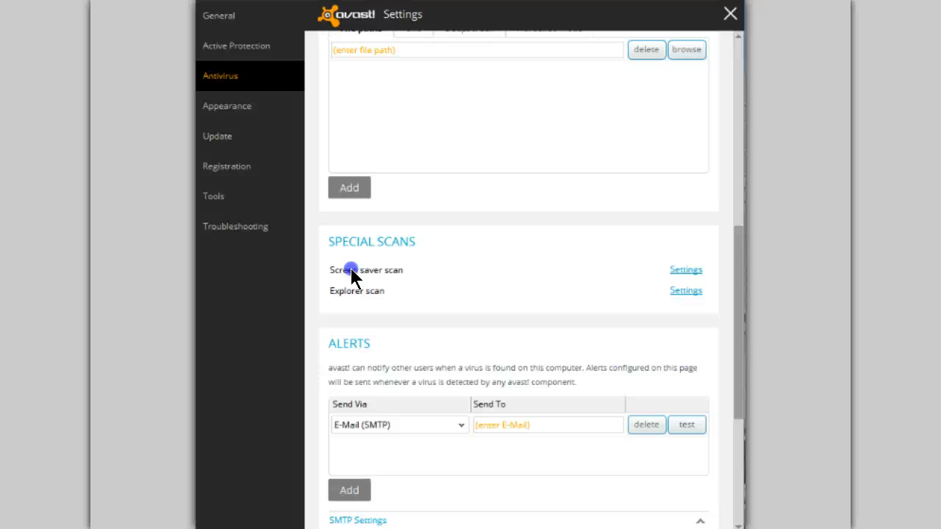
drag(735, 288, 737, 383)
- Examine the Appearance settings, including tray icon, language, sounds, status monitoring, popup durations and welcome message
click(210, 110)
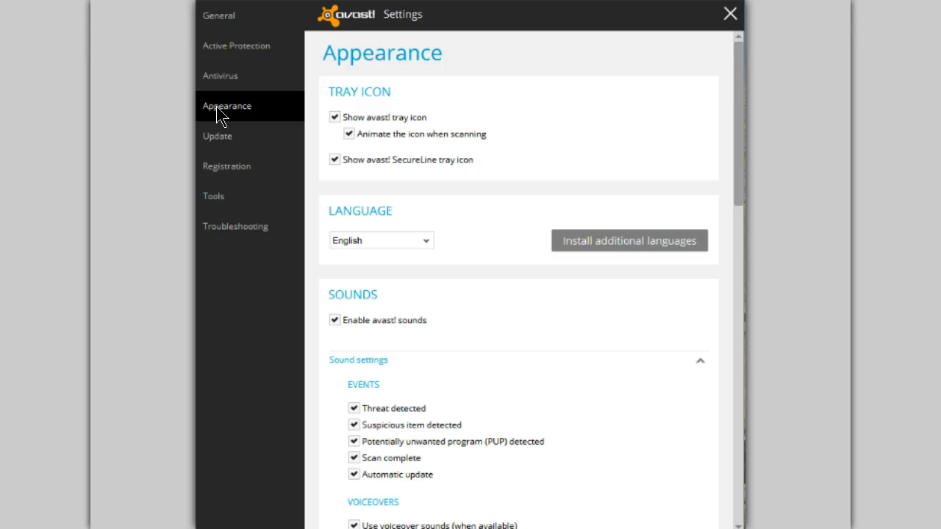
drag(737, 101, 737, 200)
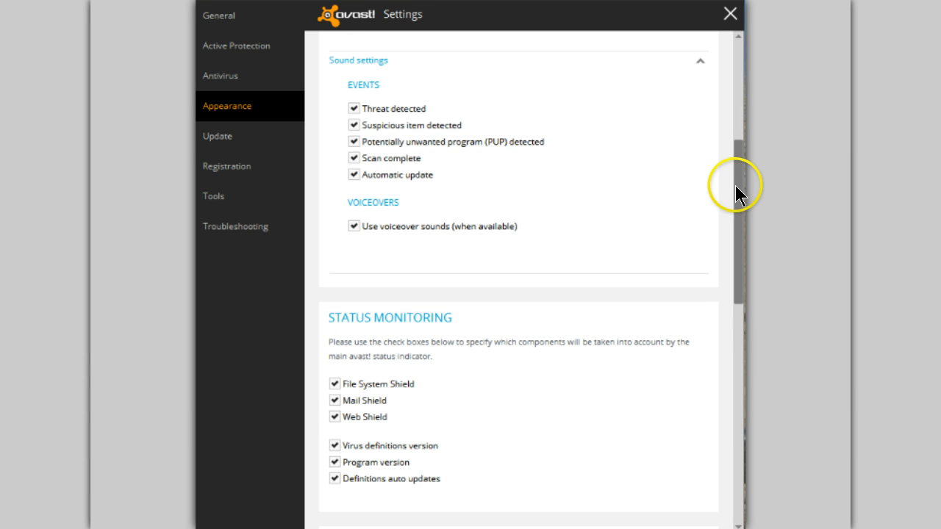
drag(738, 189, 744, 283)
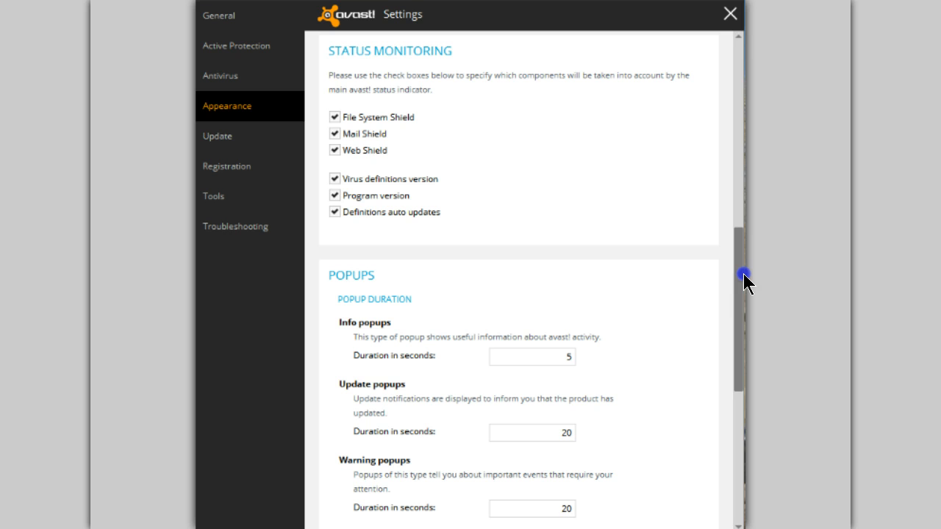
drag(744, 282, 744, 345)
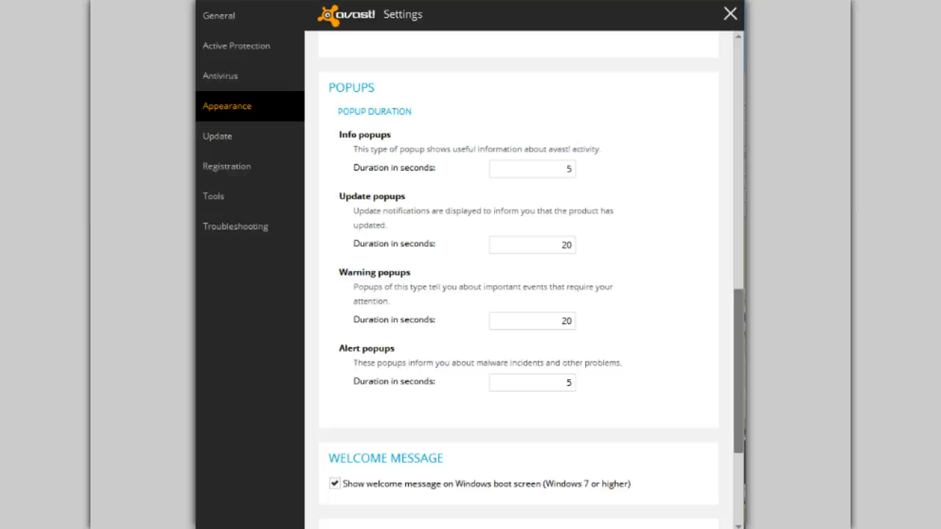
scroll(525, 279, up, 2)
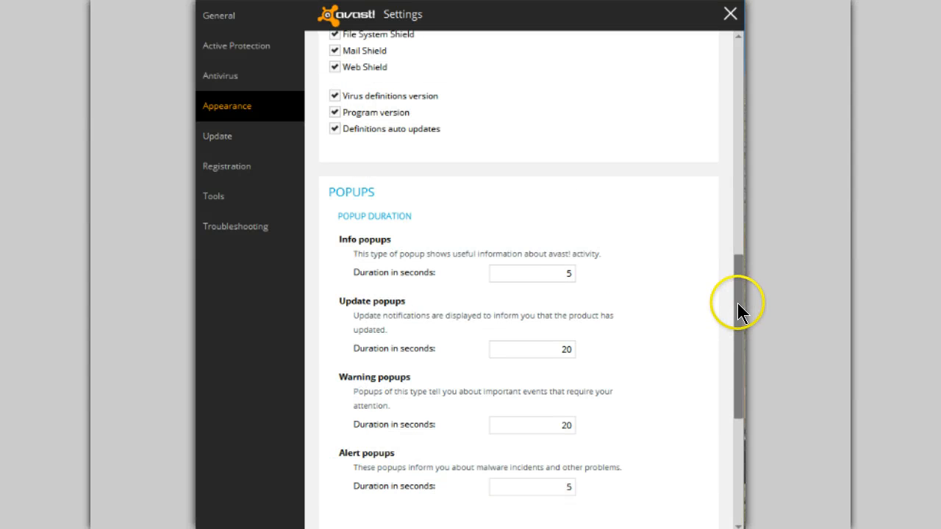
drag(737, 303, 741, 392)
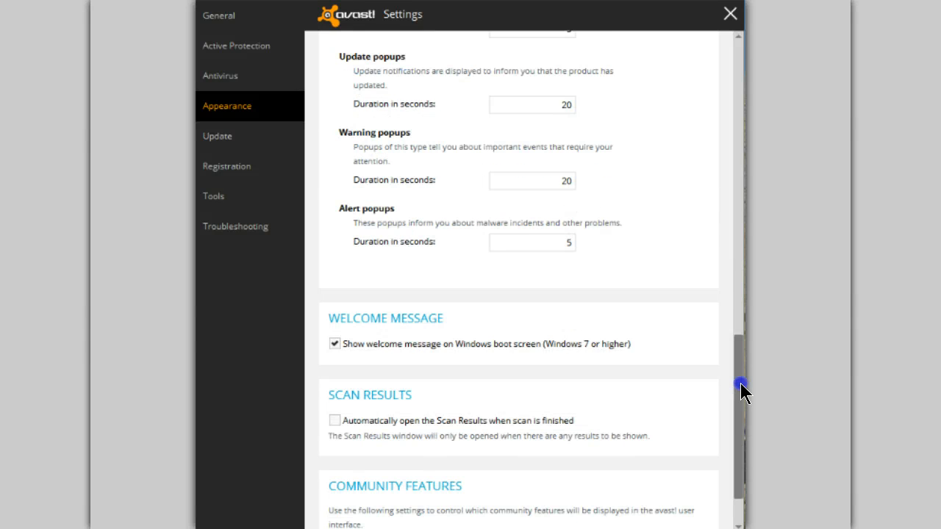
- View the update settings for virus definitions and the program, and check the subscription's registration details
click(209, 137)
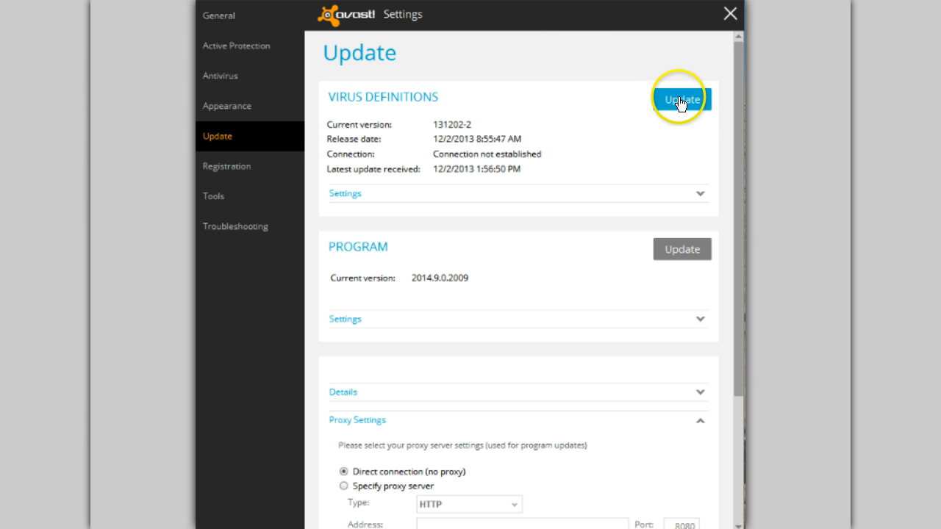
click(678, 103)
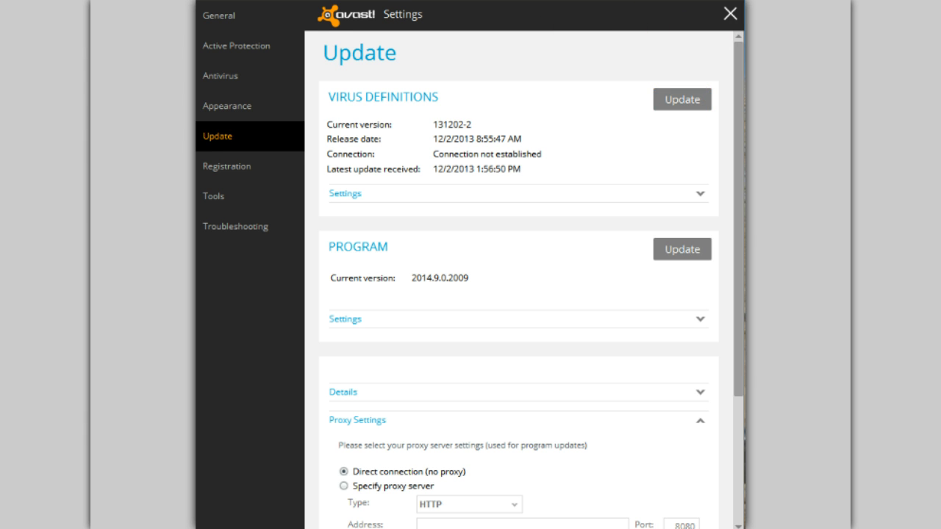
click(225, 167)
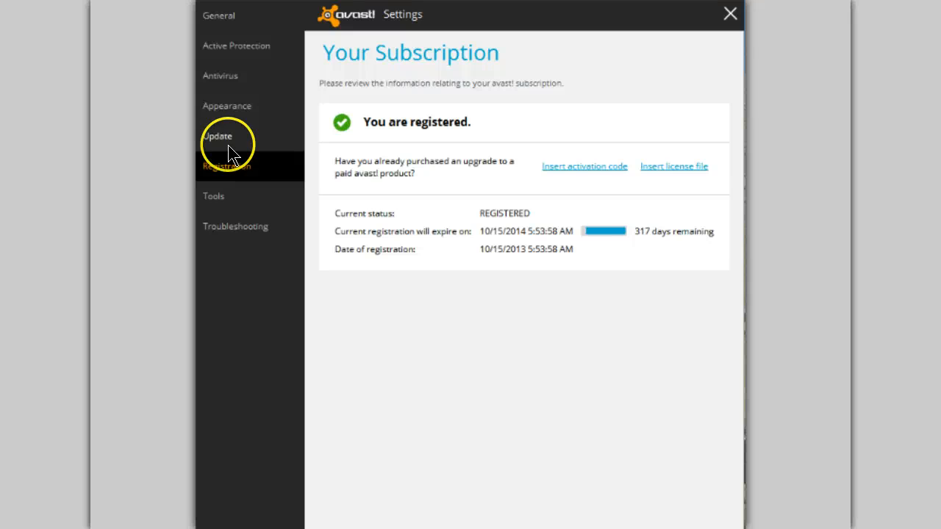
- Look through the Software Updater's customization settings, close them, and view the Troubleshooting options
click(224, 204)
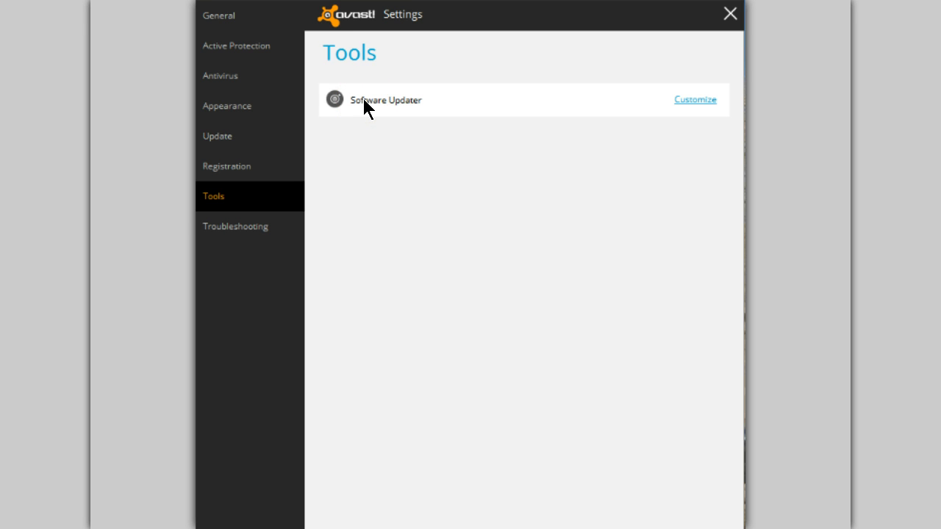
click(701, 102)
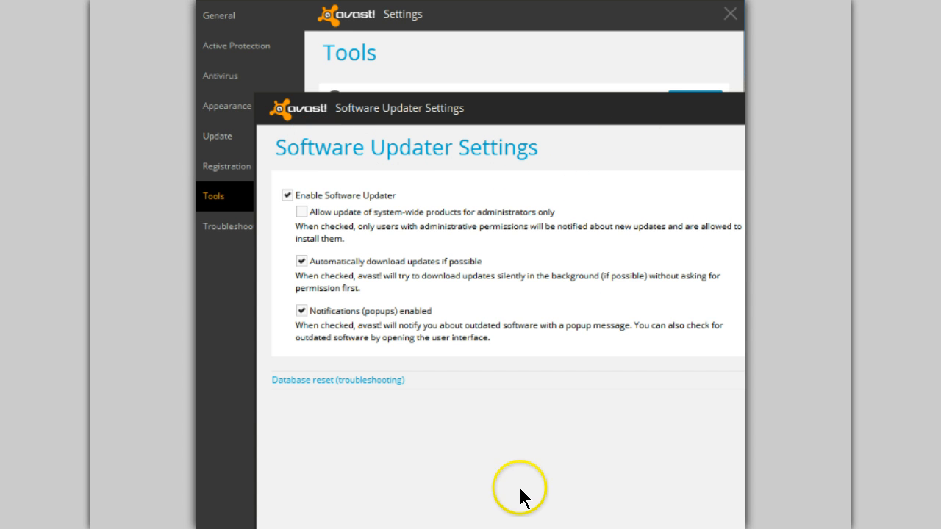
key(Escape)
click(223, 228)
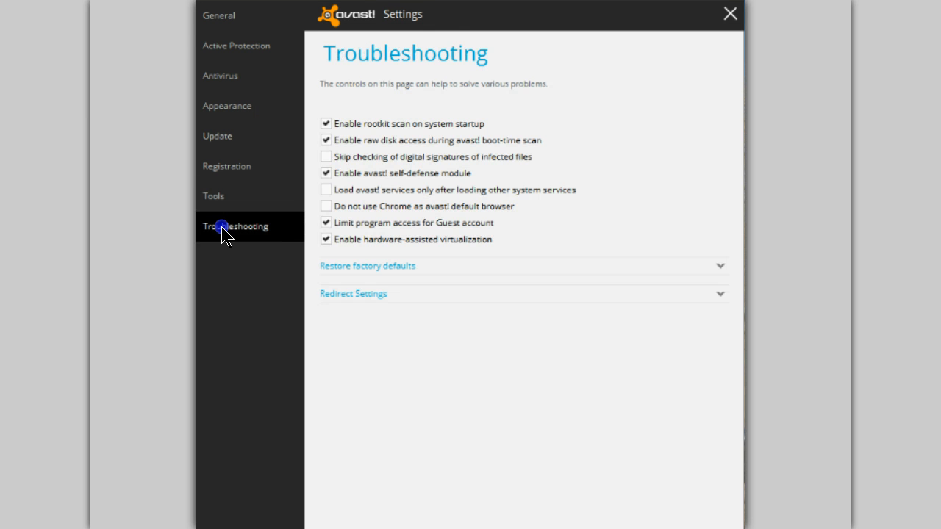